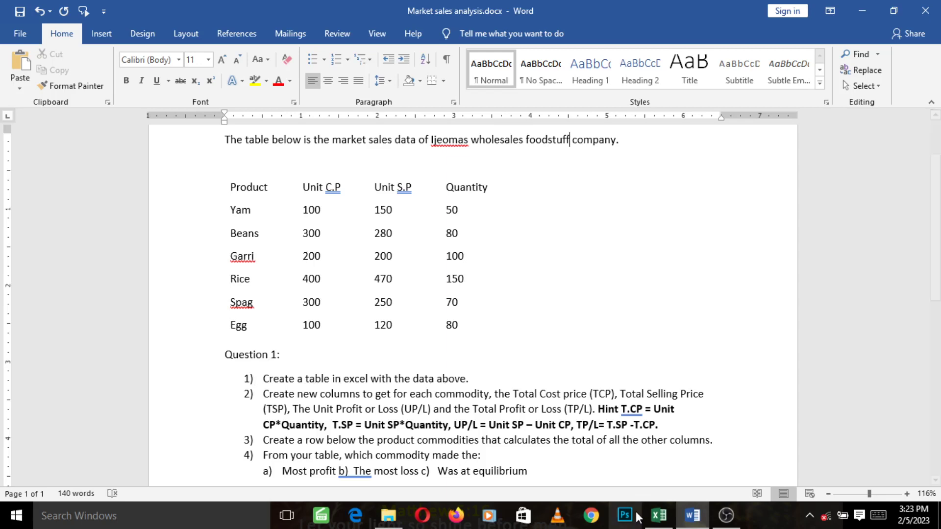
Look at the Excel sales table, then return to the Word assignment document
click(659, 515)
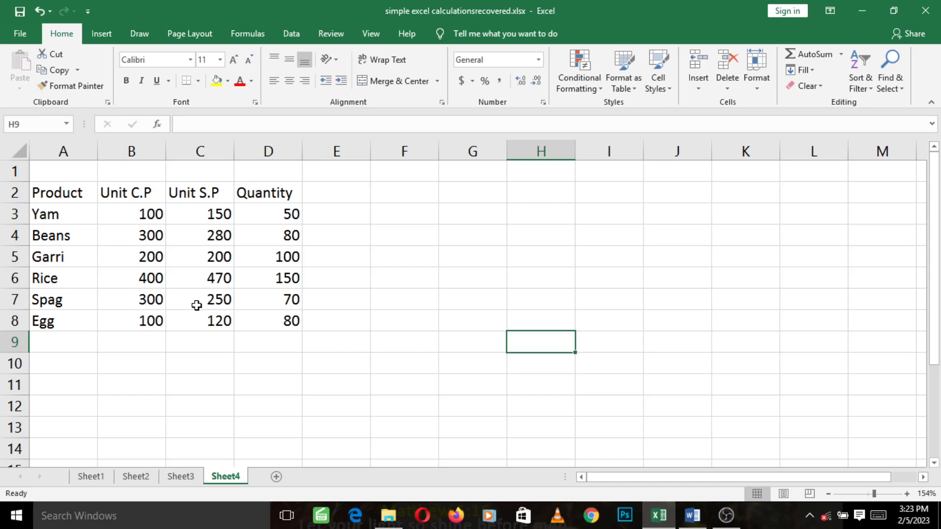
mouse_move(659, 515)
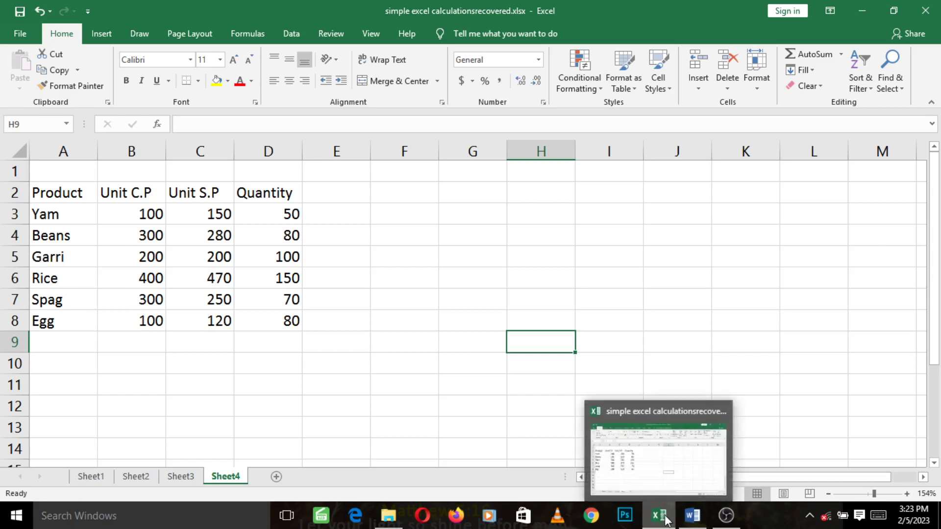
mouse_move(693, 515)
click(683, 477)
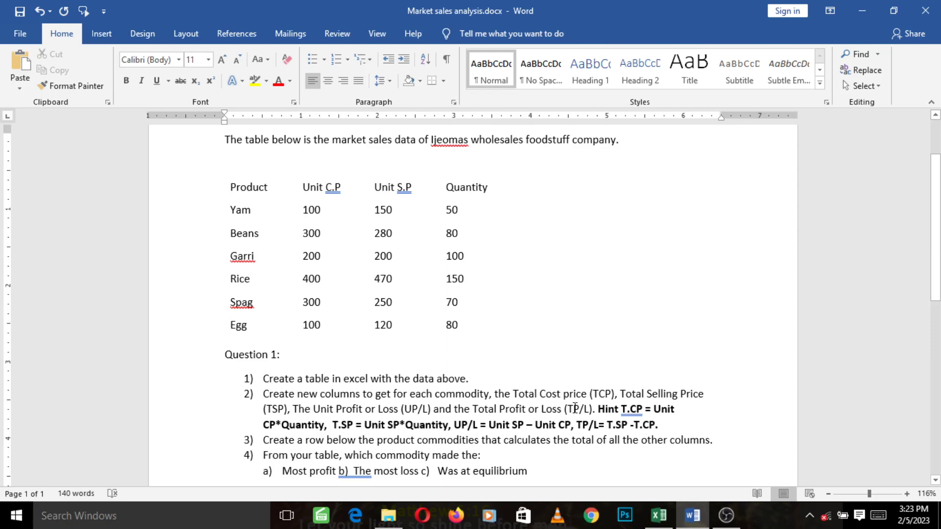
Back in Excel, enter the TCP header in cell E2
click(659, 517)
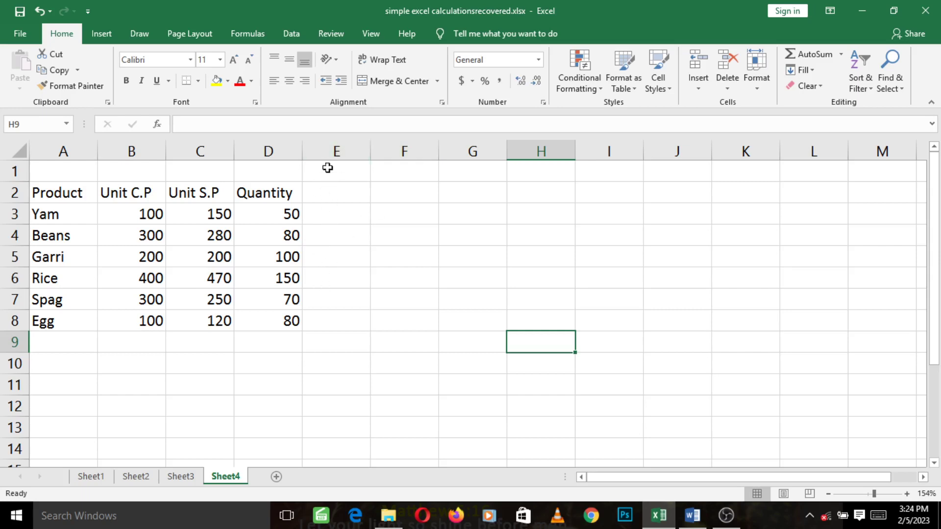
click(317, 198)
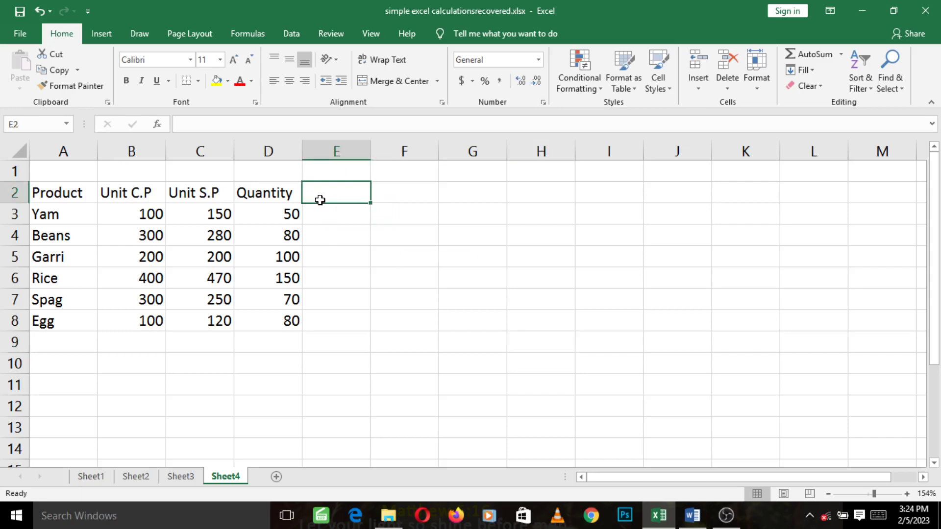
text(TC)
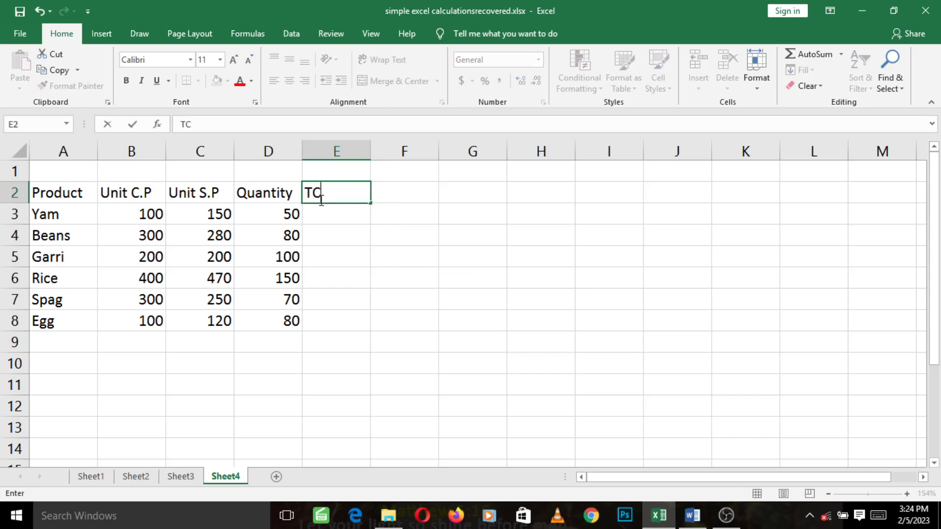
text(P)
key(Left)
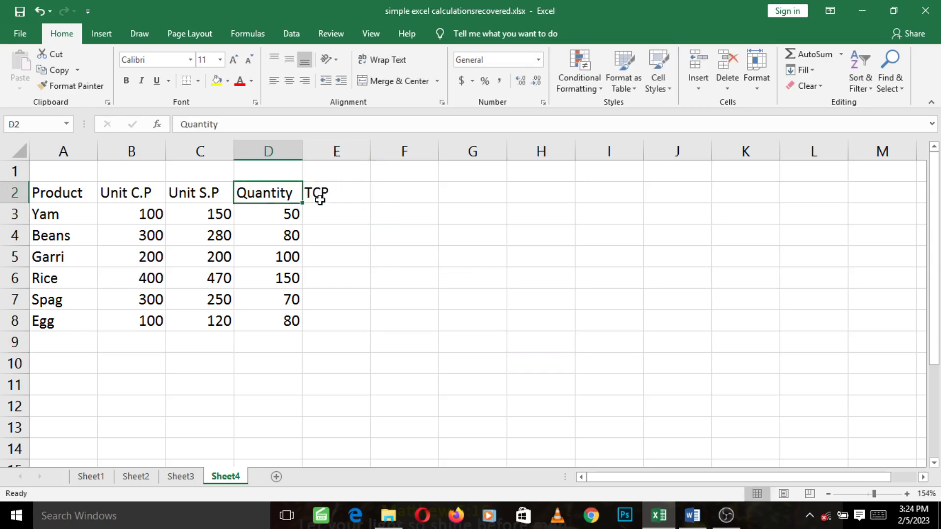
click(320, 198)
key(Right)
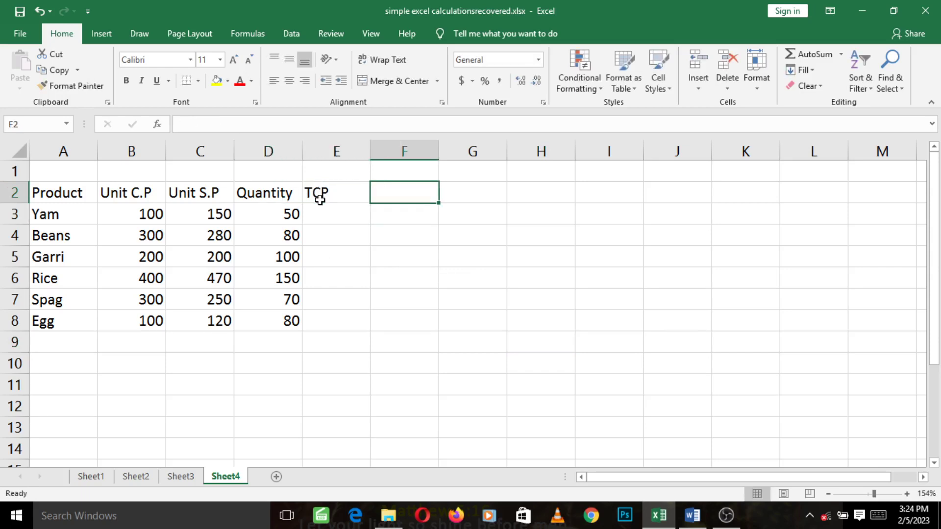
Add the headers TSP, UP/L and TP/L in F2 through H2
text(TSP)
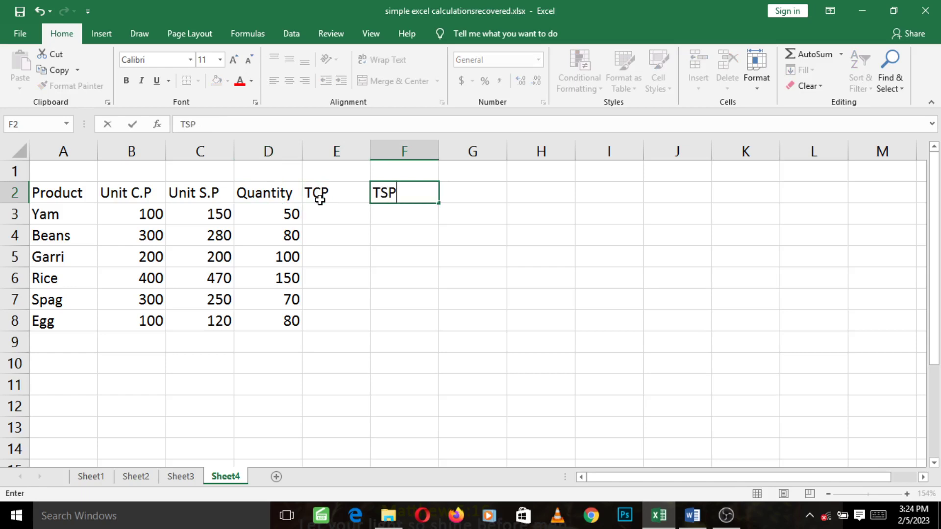
key(Right)
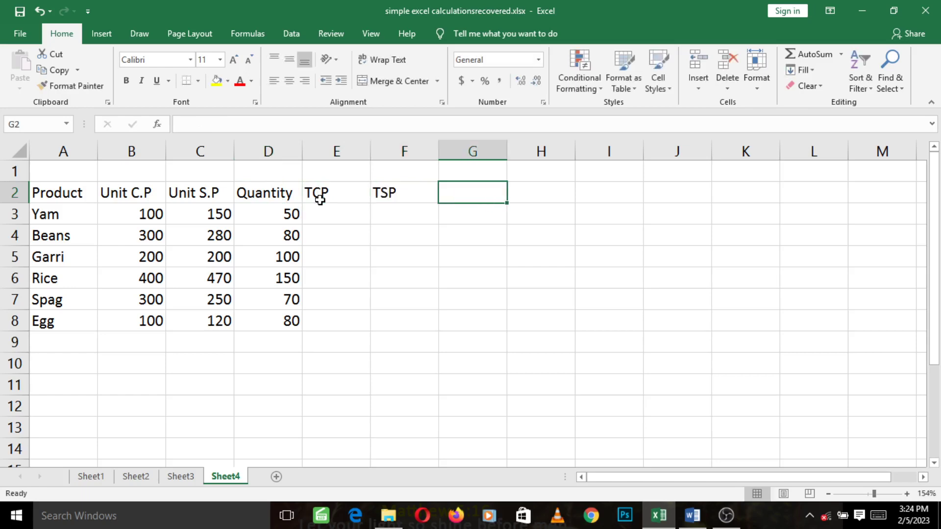
text(U)
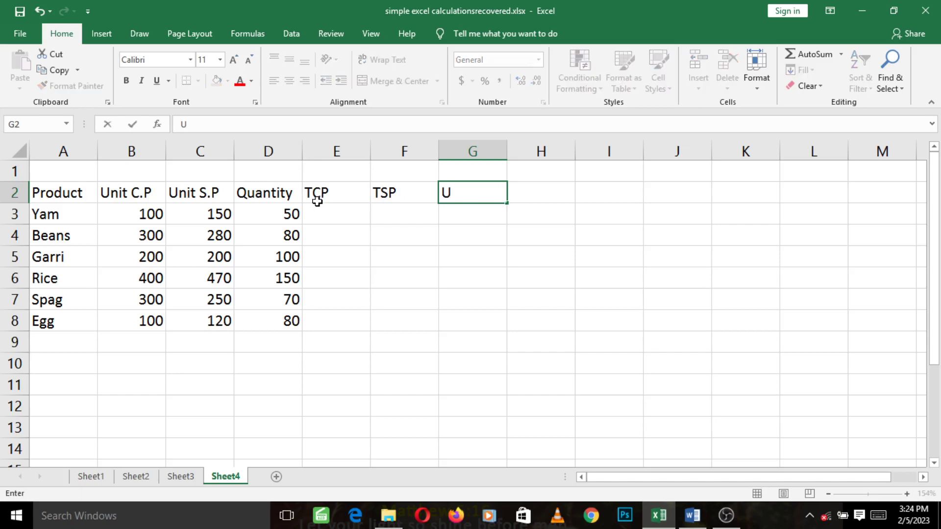
text(P/L)
key(Tab)
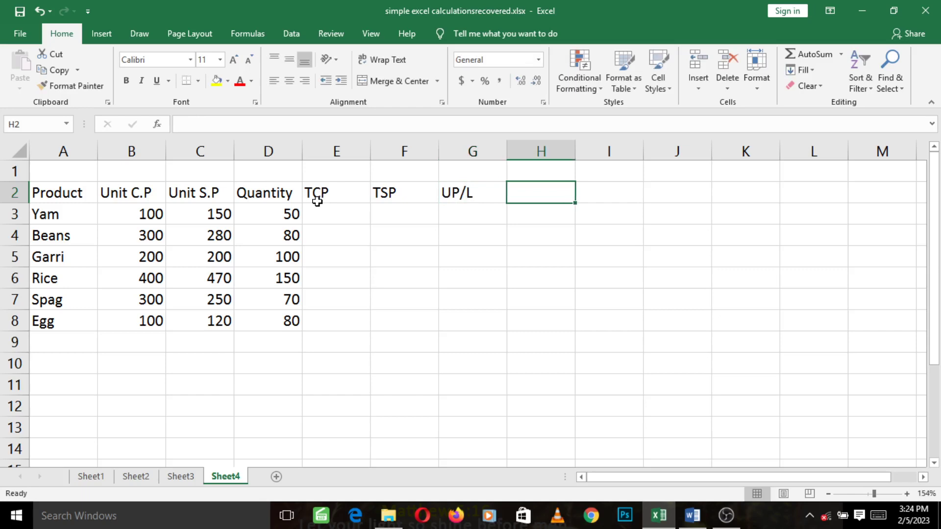
text(TP)
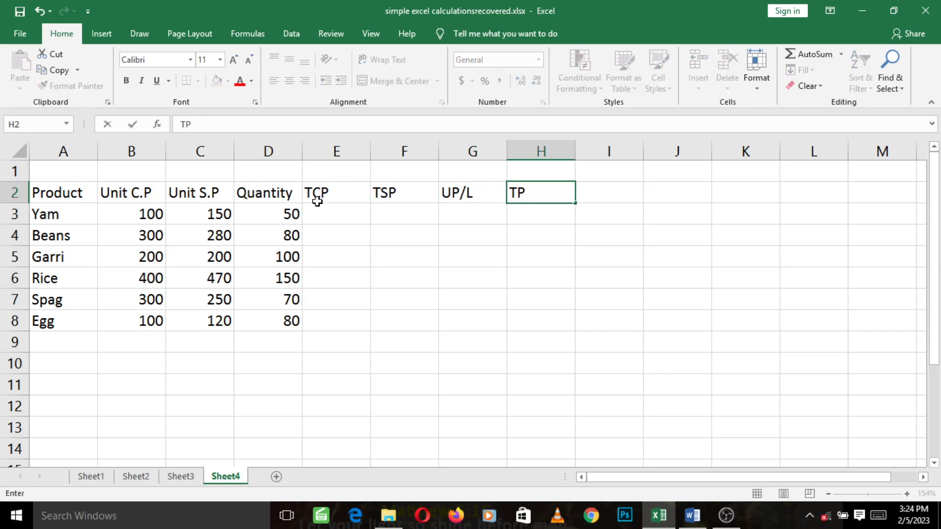
text(/L)
click(326, 213)
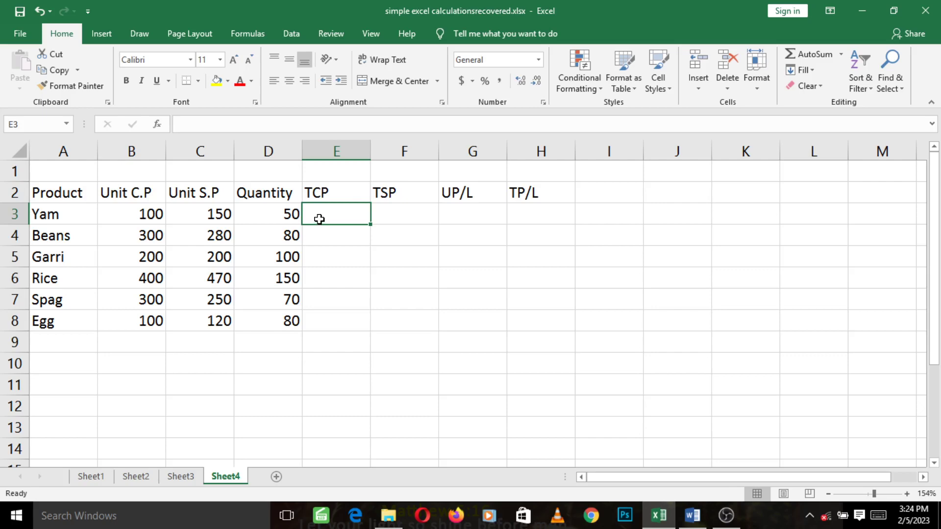
click(692, 515)
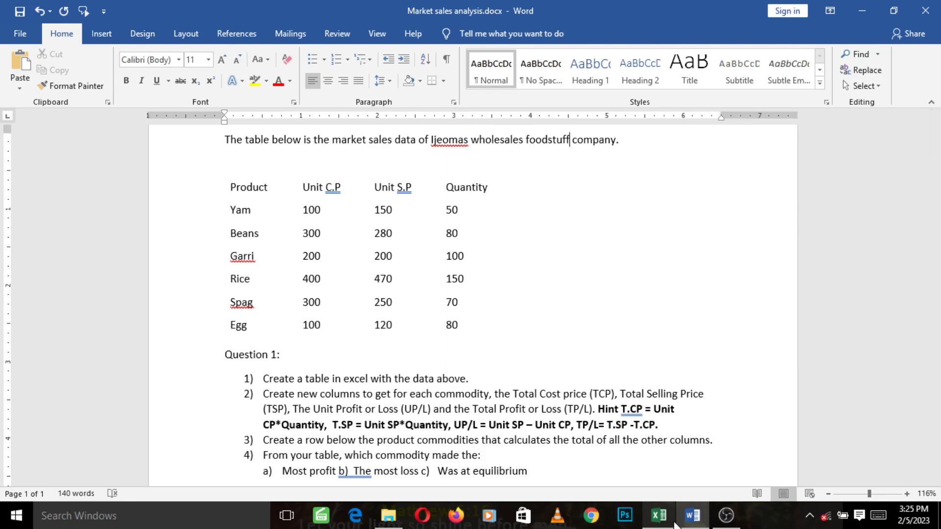
click(670, 520)
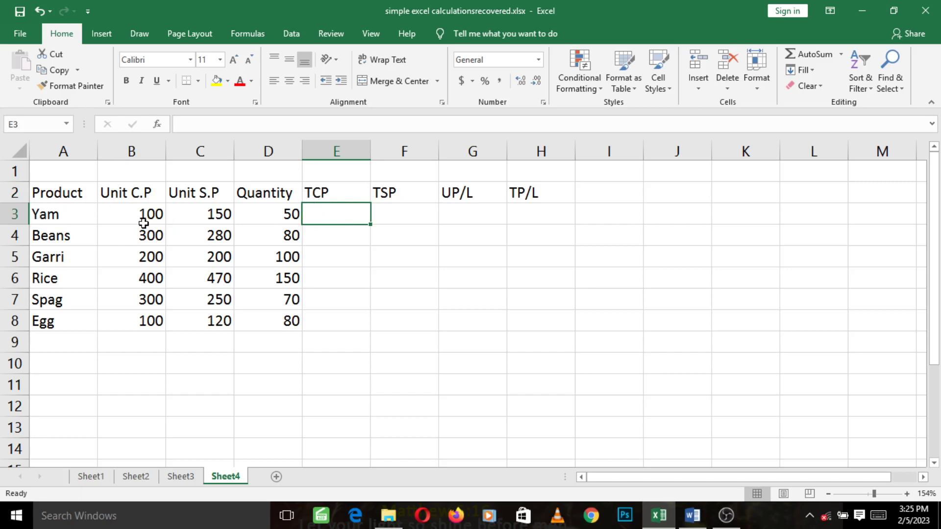
Enter =B3*D3 in E3 so Yam's total cost price shows 5000
text(=)
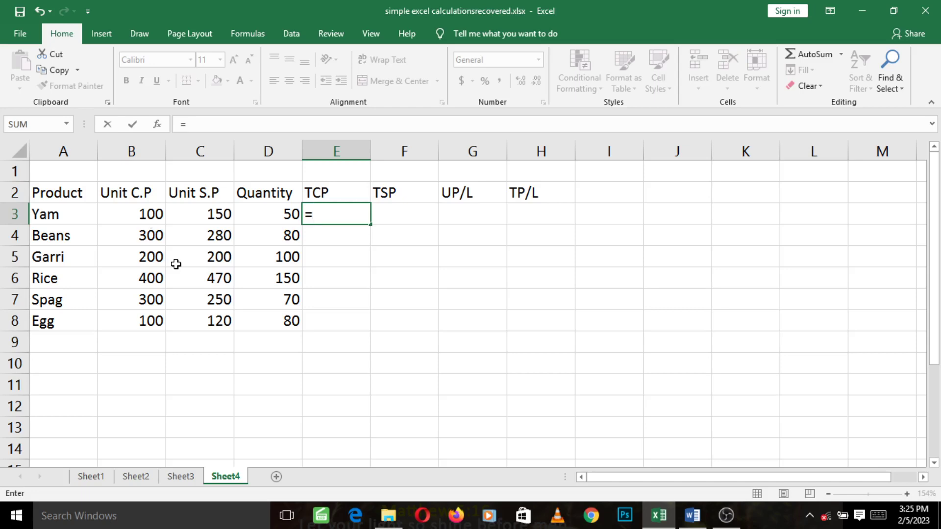
click(141, 216)
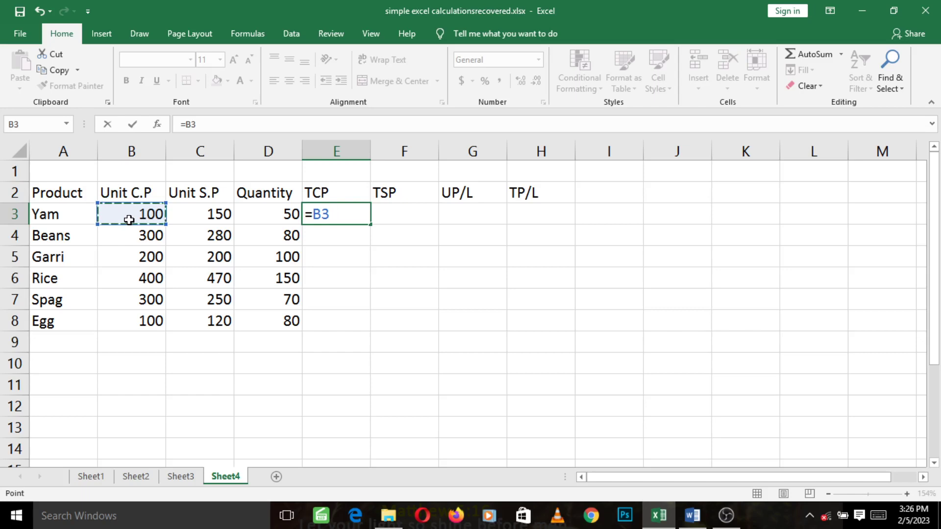
text(*)
click(278, 215)
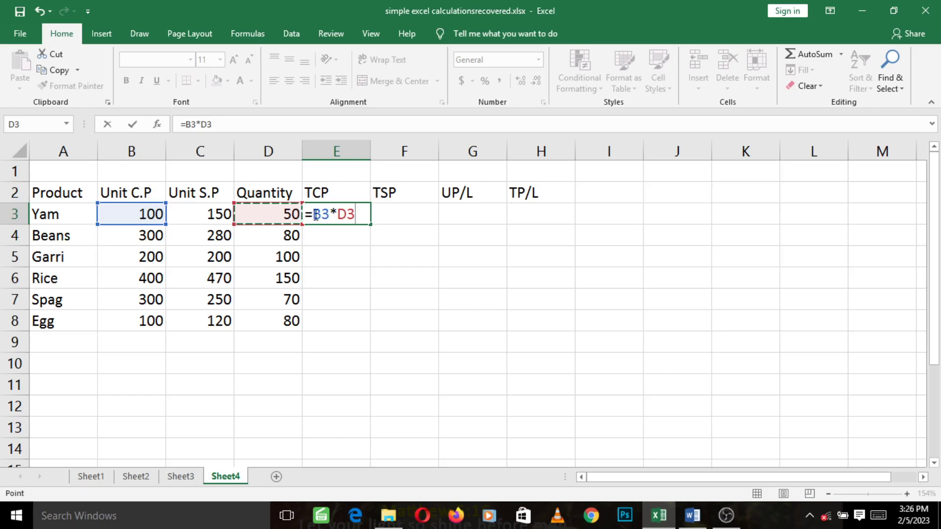
key(Return)
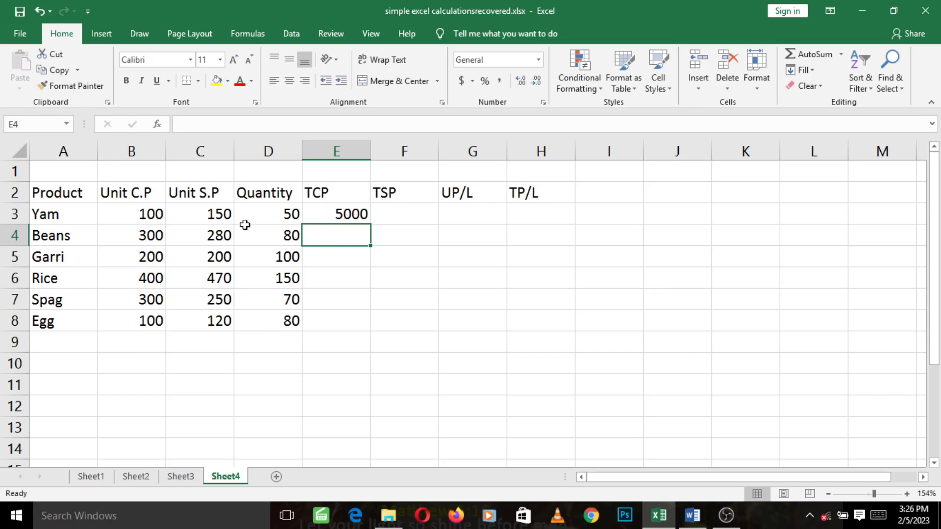
Copy E3's =B3*D3 formula down to E8, giving 24000, 20000, 60000, 21000 and 8000
click(336, 214)
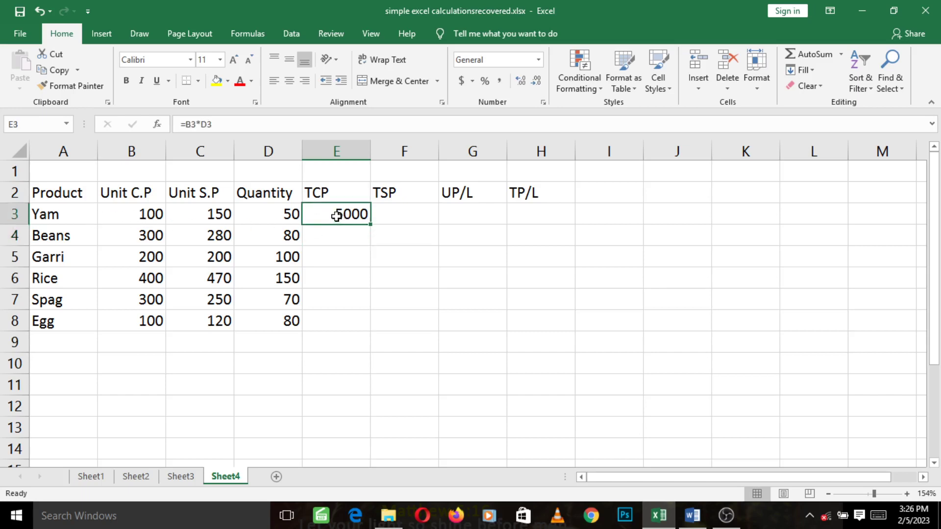
click(313, 236)
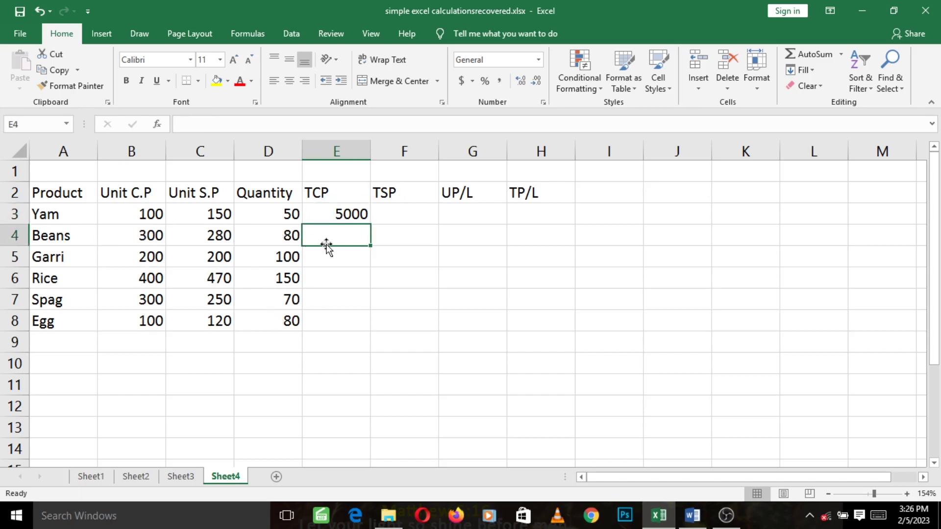
click(331, 217)
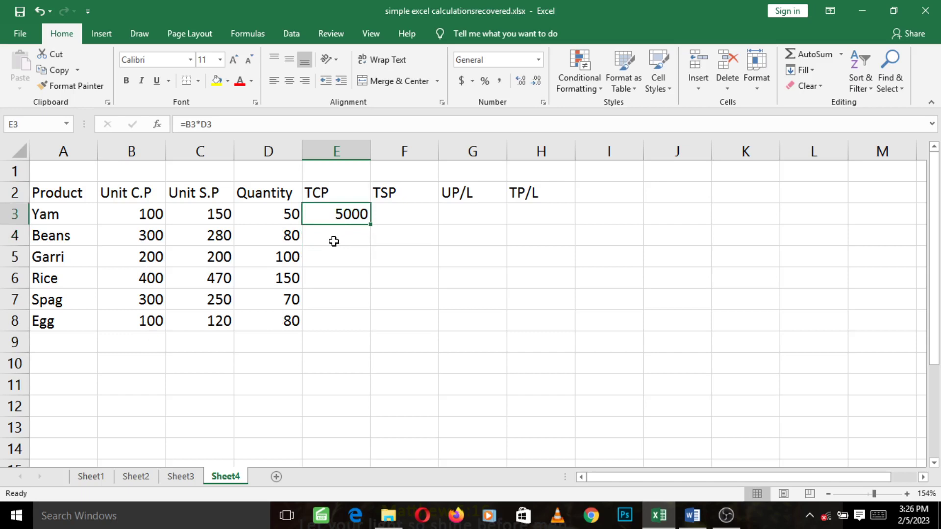
click(331, 237)
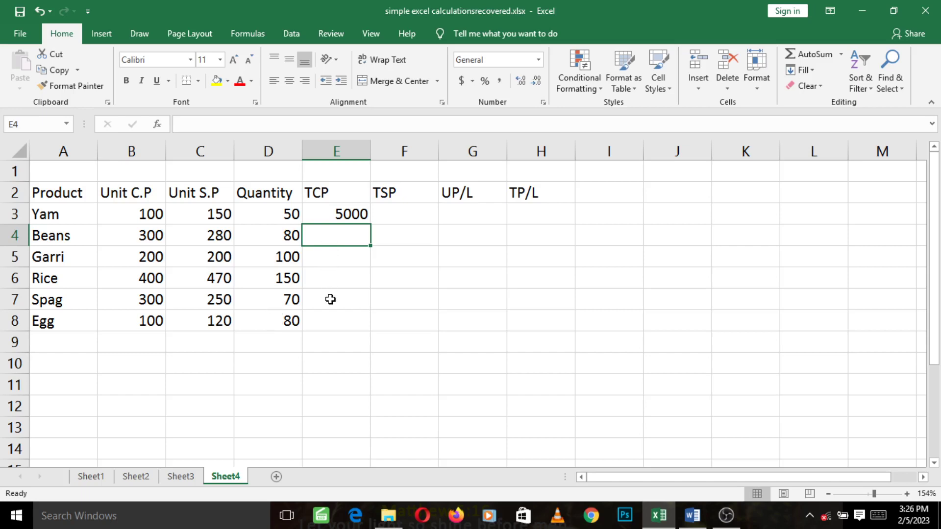
click(325, 220)
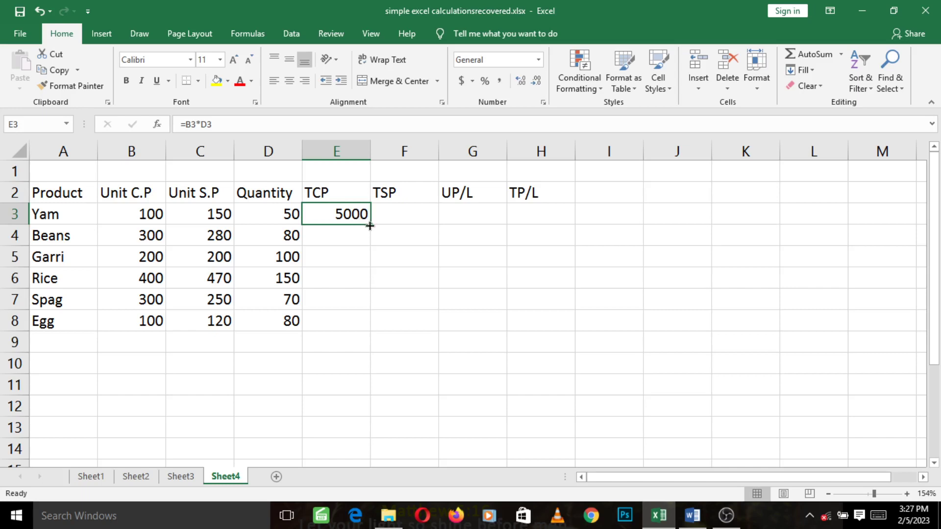
drag(370, 225, 359, 322)
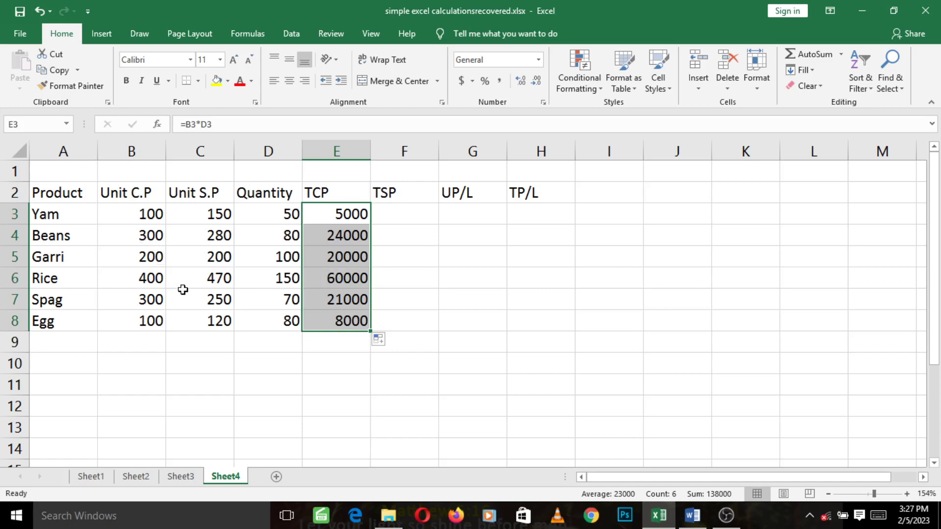
click(332, 216)
click(334, 237)
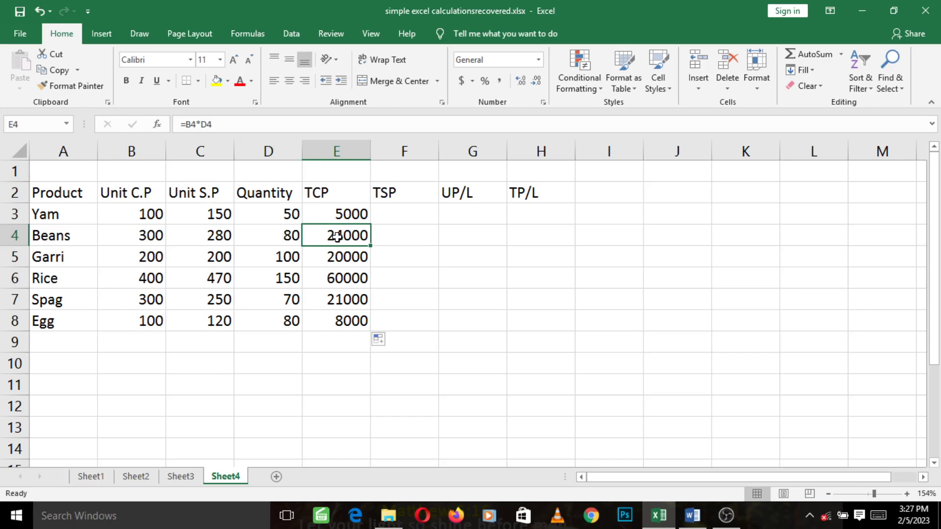
click(336, 214)
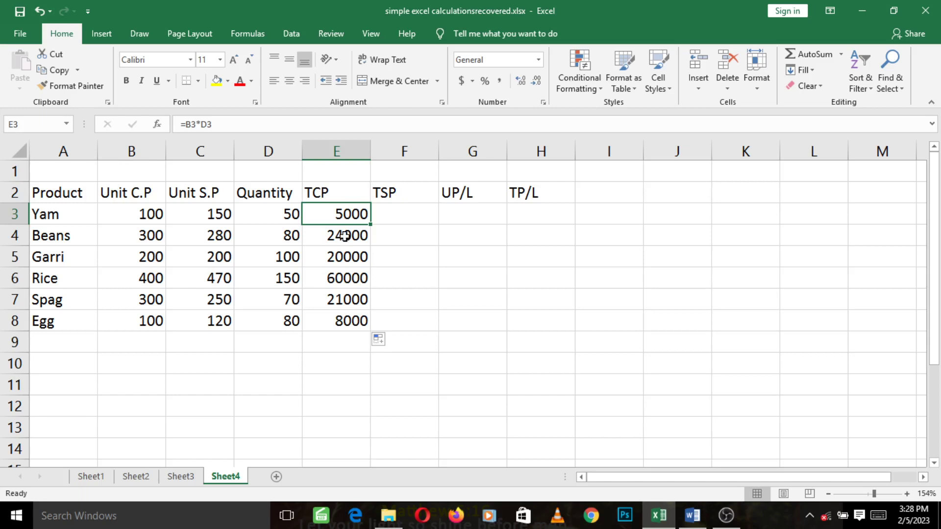
Enter =C3*D3 in F3 to get Yam's total selling price of 7500
click(395, 218)
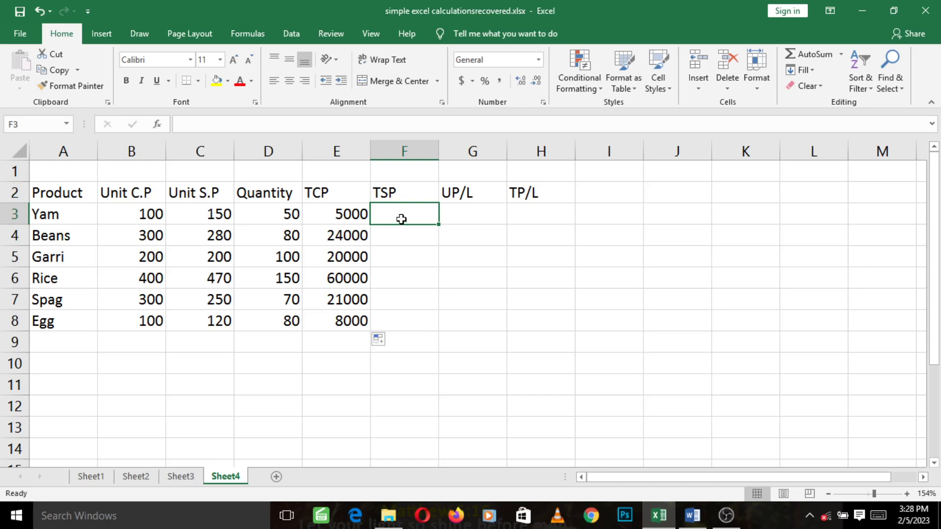
text(=)
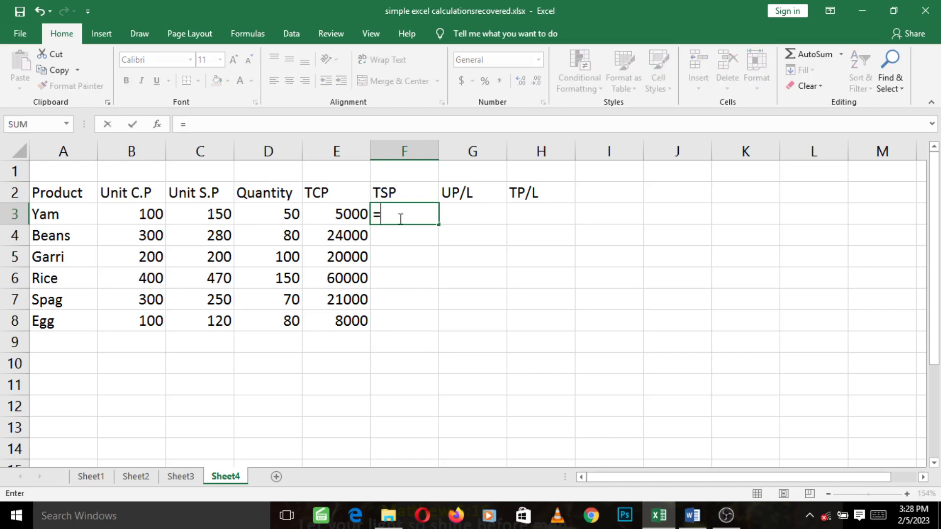
click(214, 218)
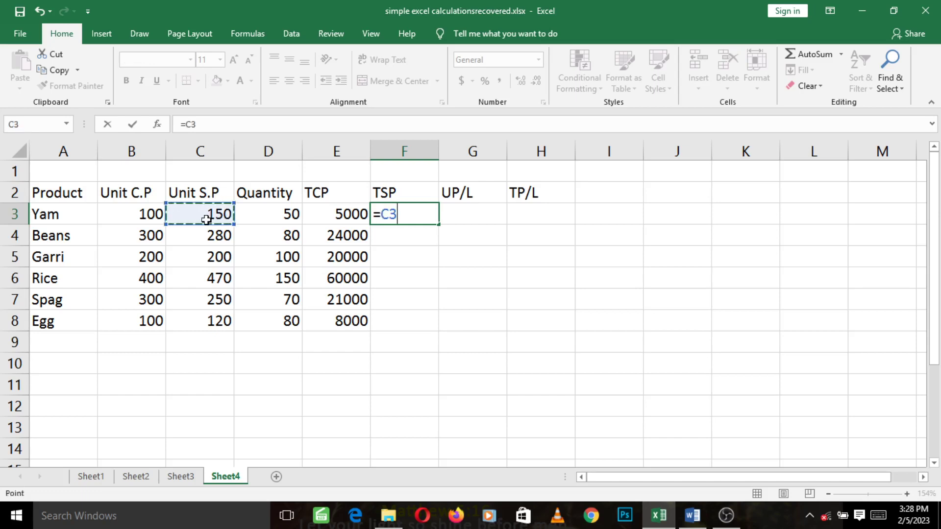
text(*)
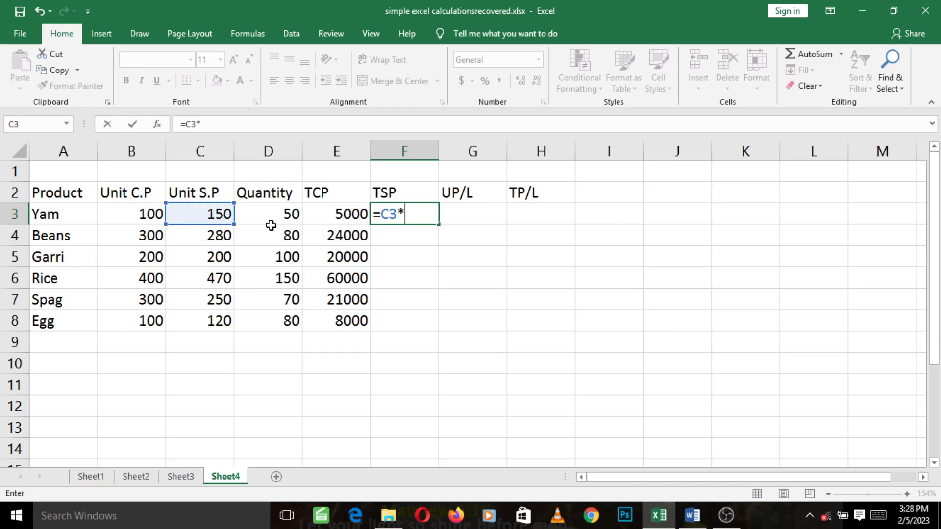
click(293, 214)
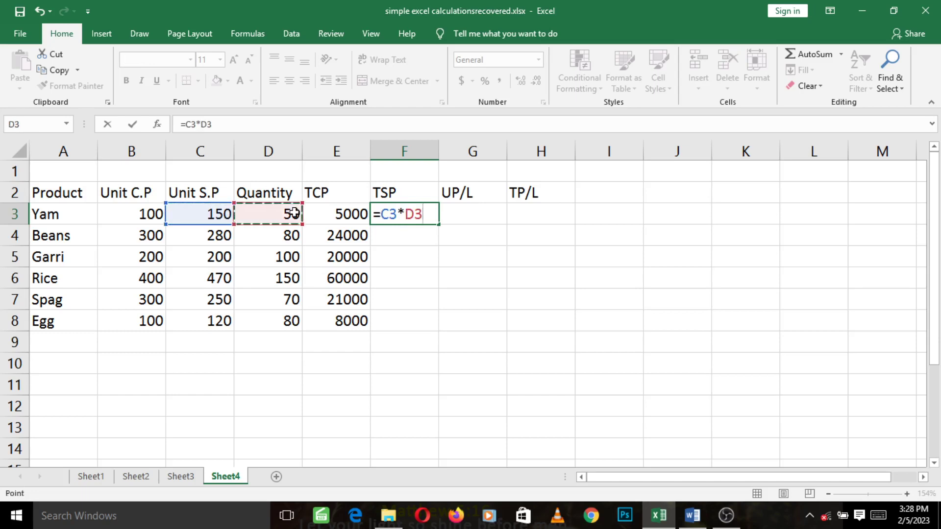
key(Return)
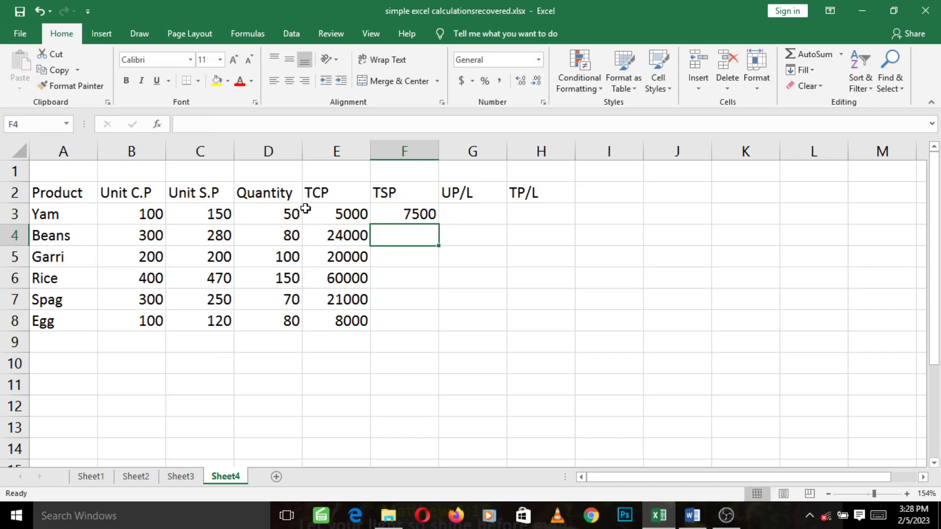
click(409, 216)
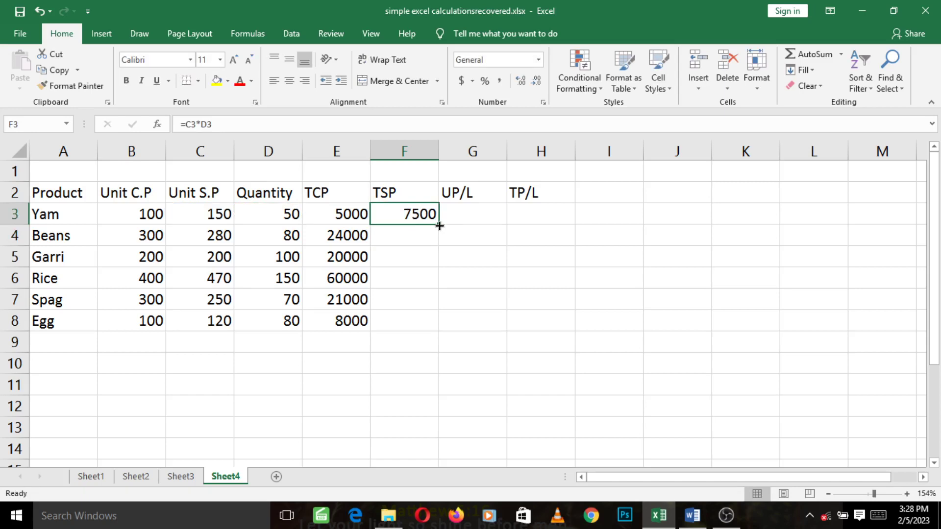
Fill F3's formula down to F8, giving 22400, 20000, 70500, 17500 and 9600
drag(439, 225, 433, 326)
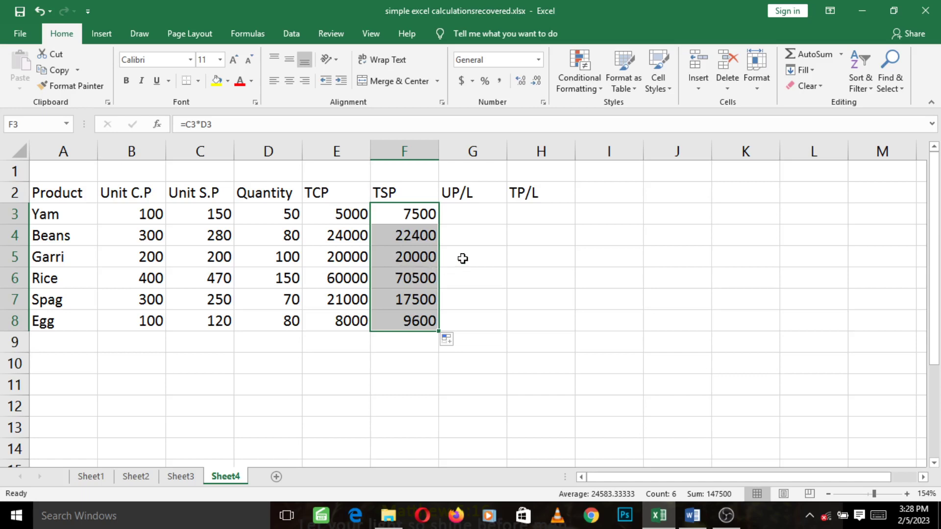
click(472, 216)
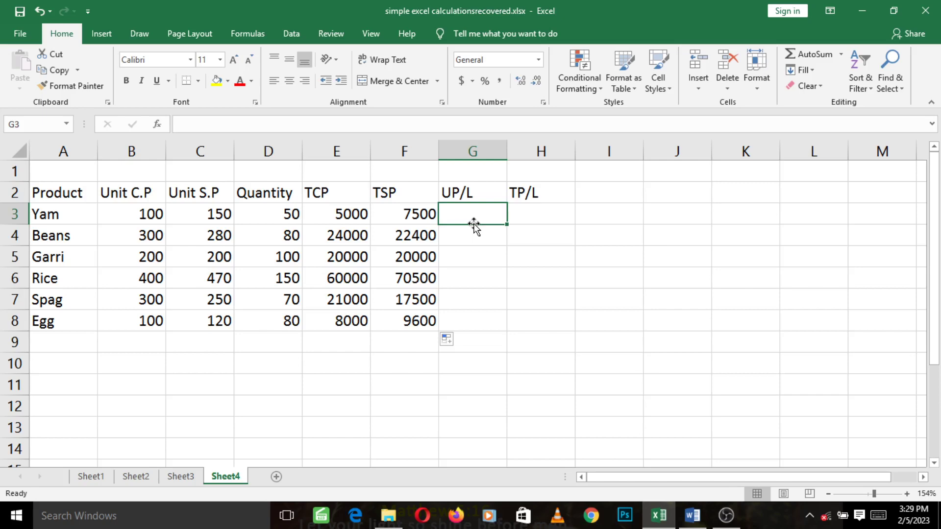
click(692, 516)
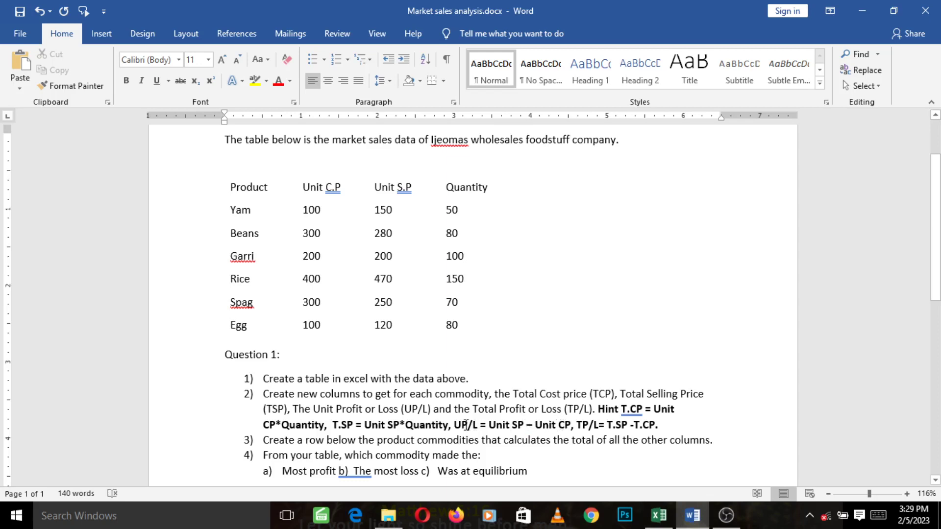
click(659, 514)
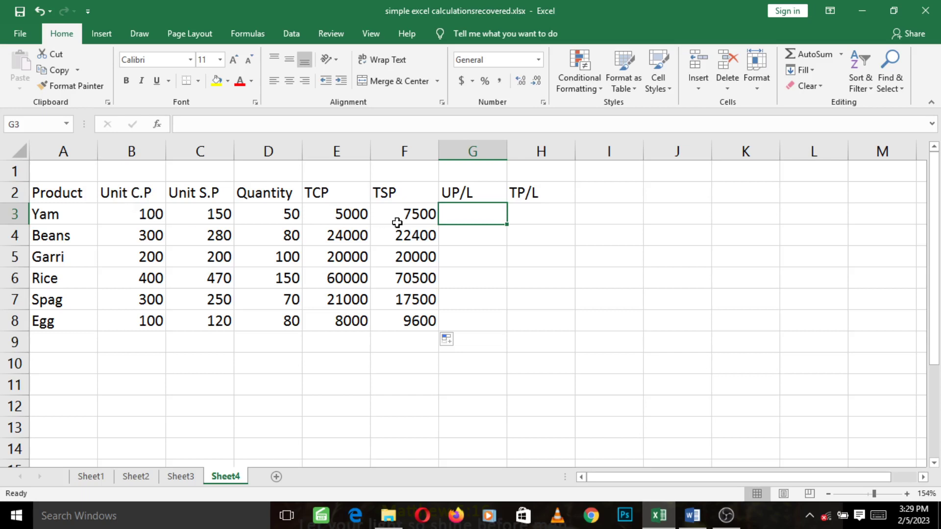
Enter =C3-B3 in G3, giving Yam's unit profit of 50
text(=)
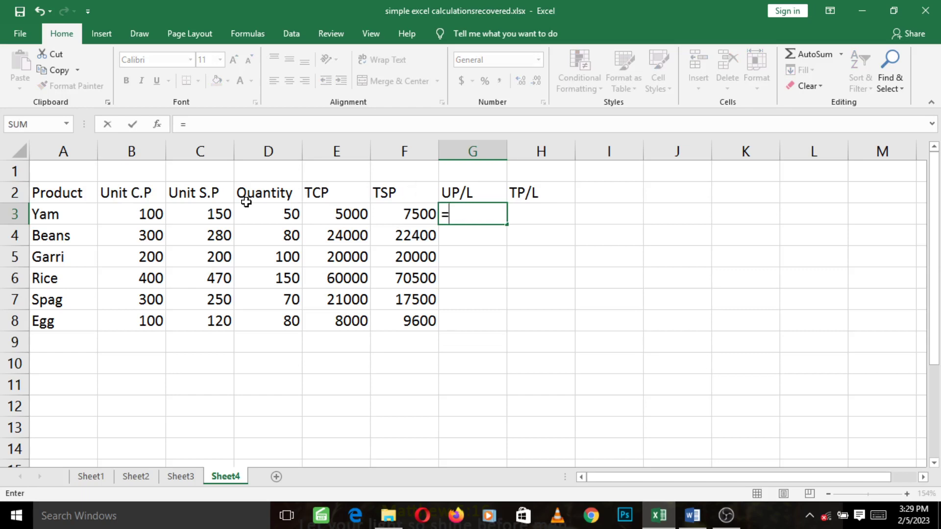
click(203, 214)
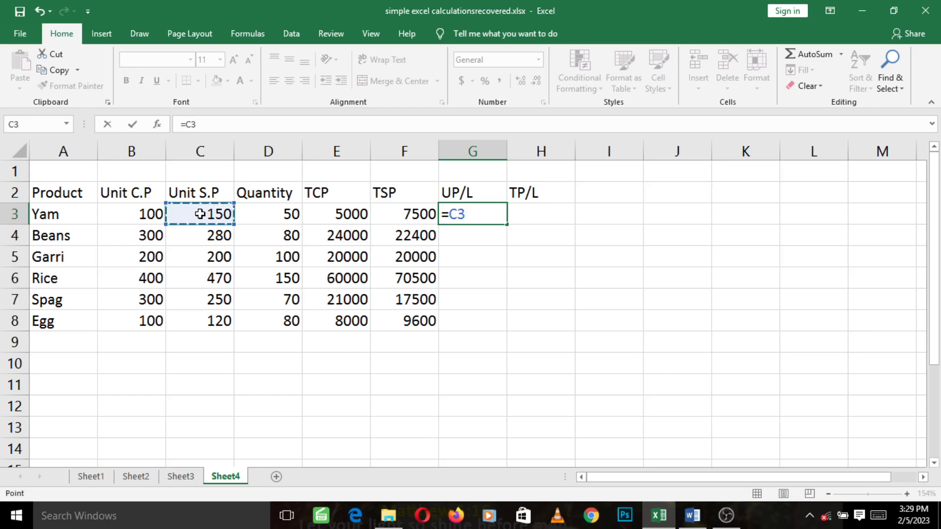
text(-)
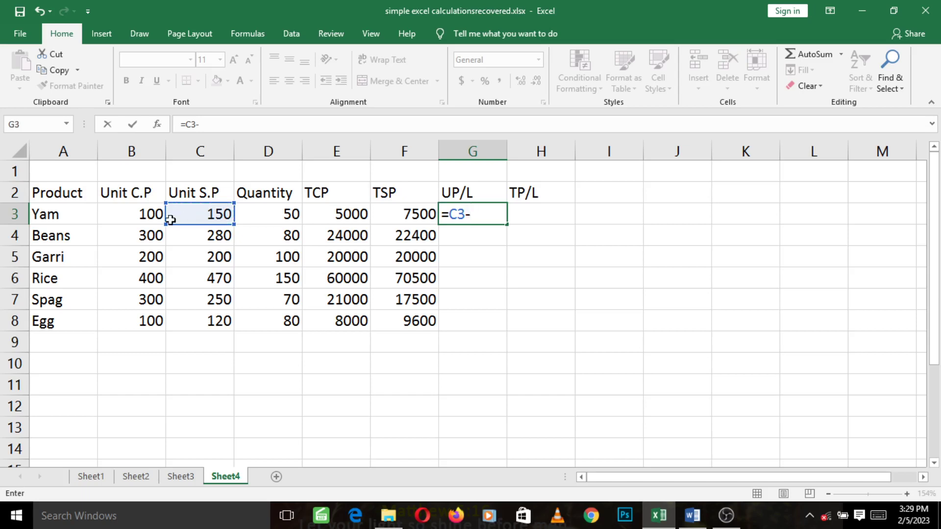
click(137, 217)
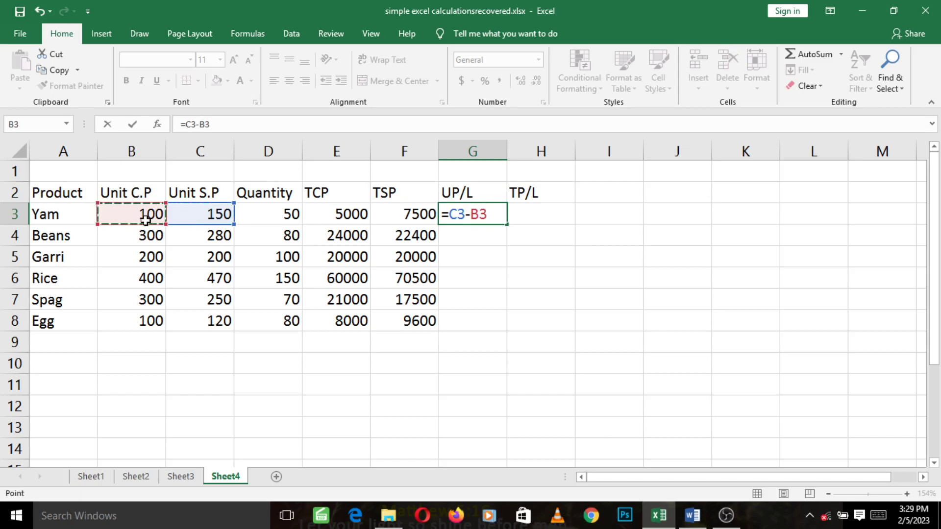
key(Return)
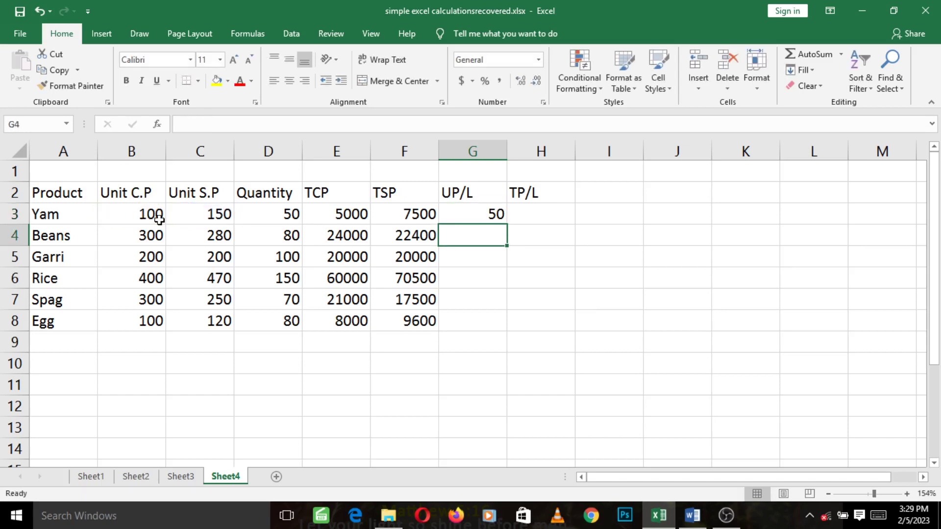
click(473, 214)
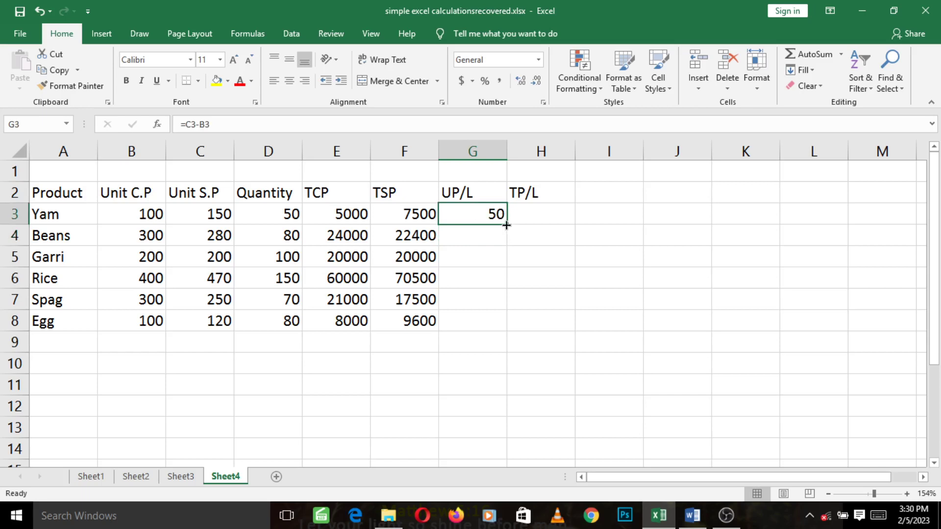
Copy G3's formula down to G8, giving -20, 0, 70, -50 and 20
drag(506, 225, 505, 324)
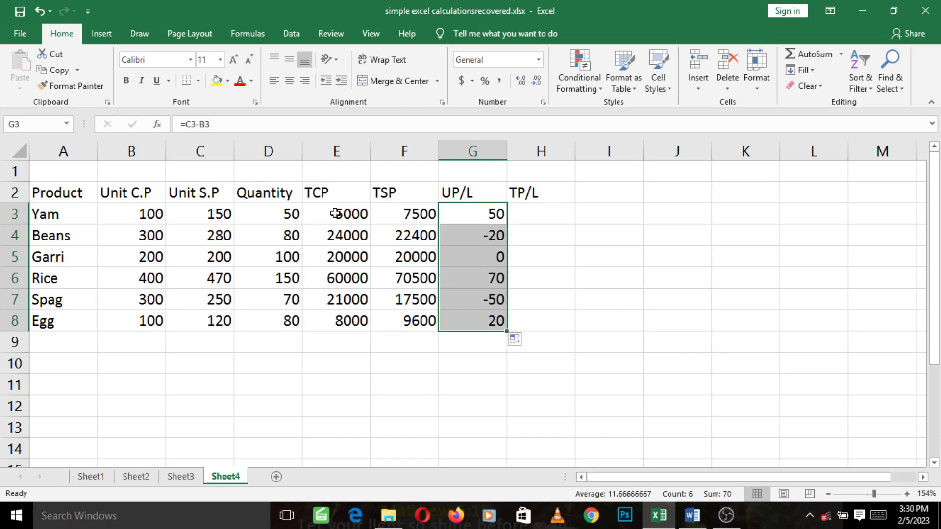
Enter =F3-E3 in H3 so Yam's total profit reads 2500
click(520, 216)
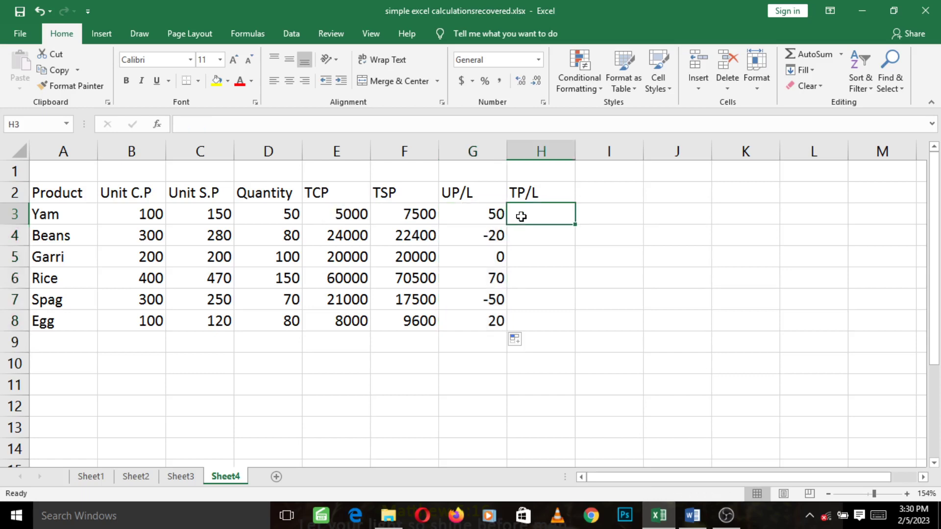
text(=)
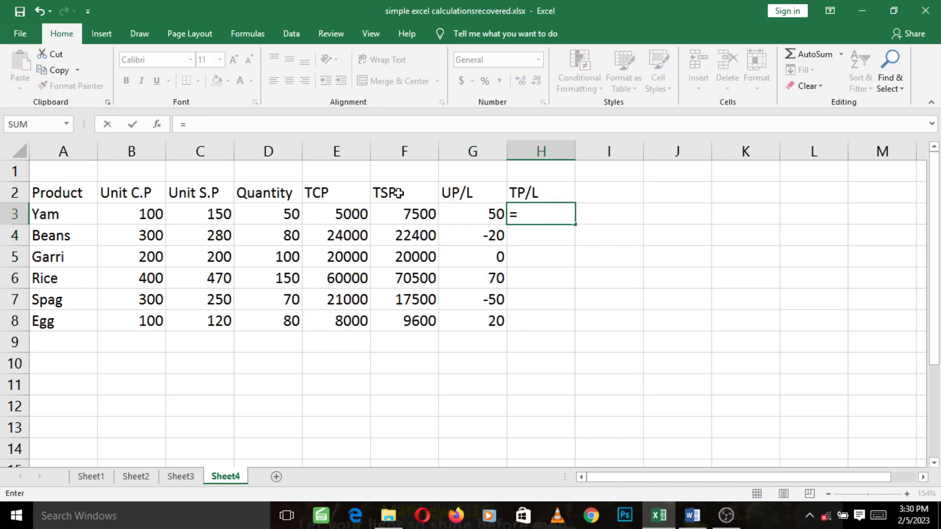
click(403, 216)
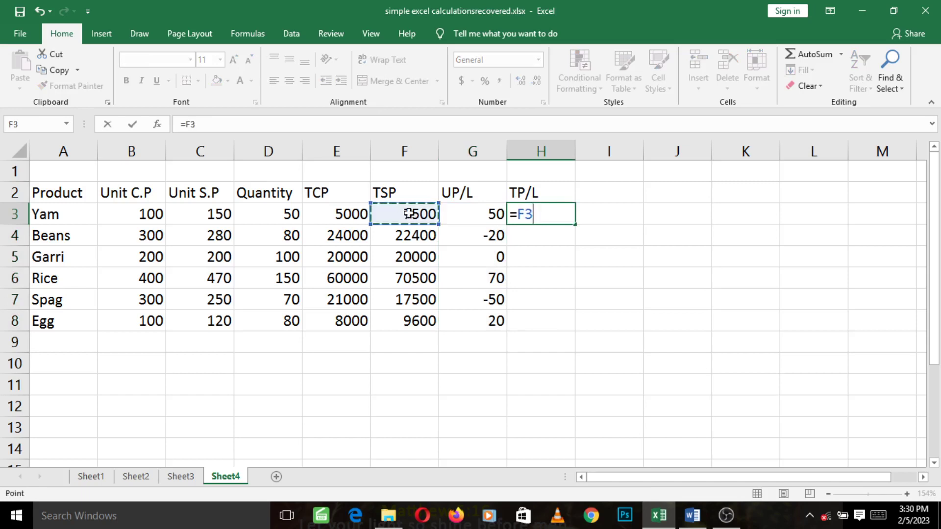
text(-)
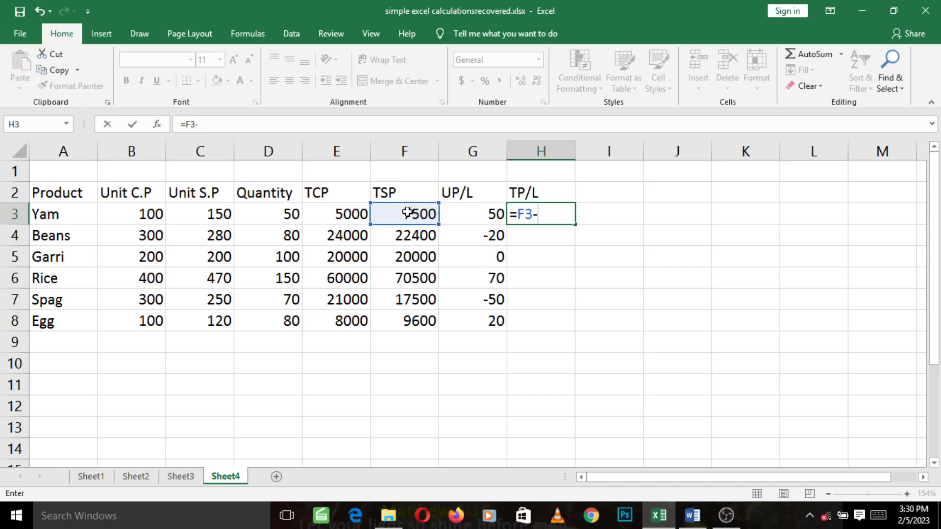
click(351, 215)
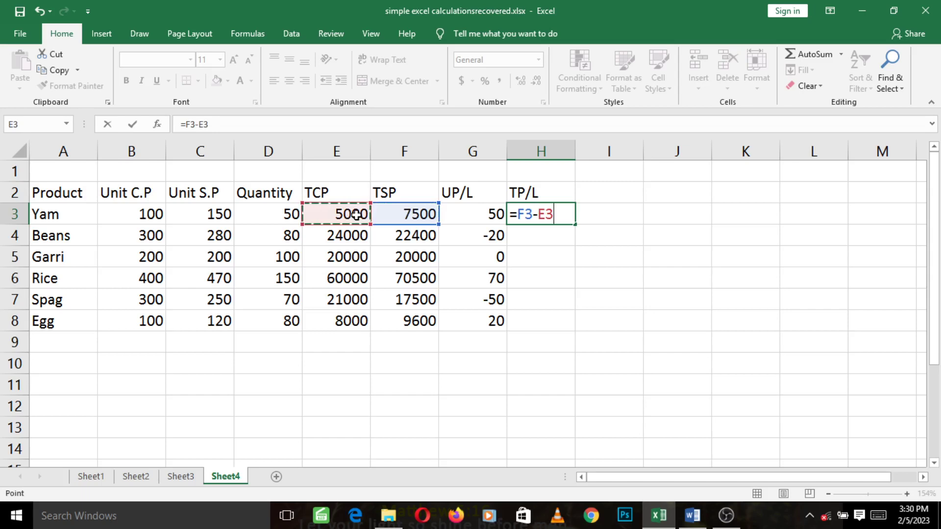
key(Return)
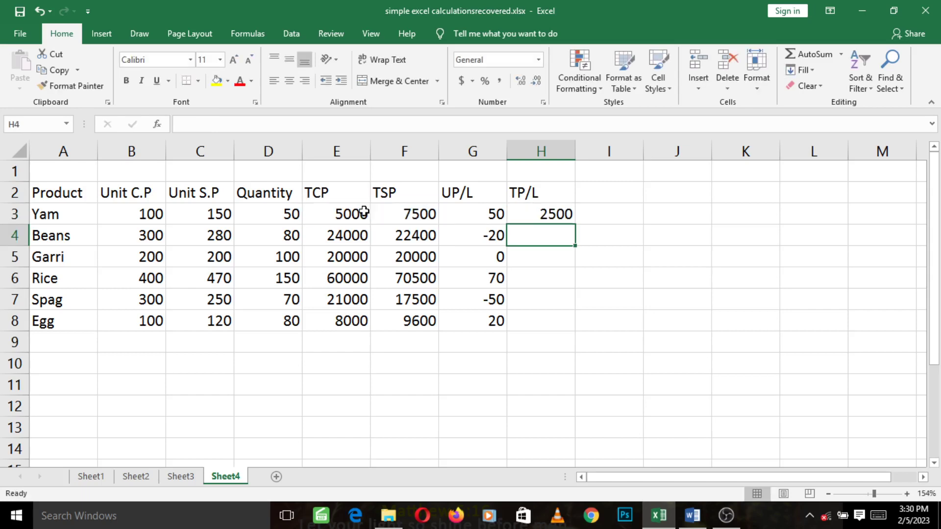
click(554, 217)
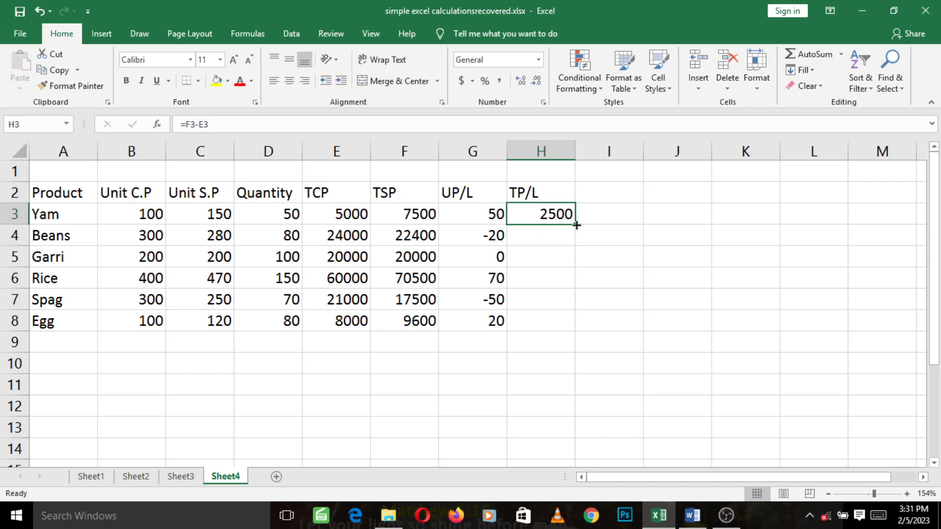
Fill H3's formula down to H8 (-1600, 0, 10500, -3500, 1600) and check H5's =F5-E5
drag(576, 225, 577, 328)
click(412, 355)
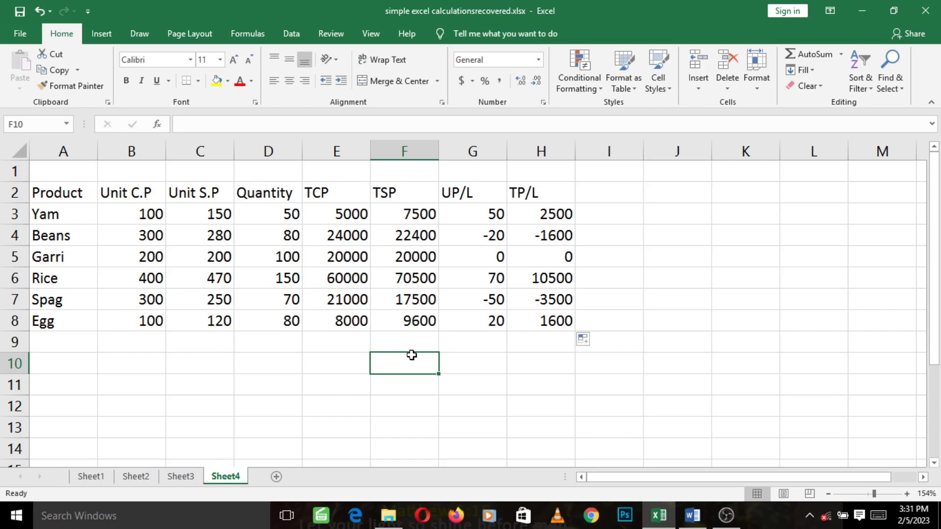
click(542, 343)
click(546, 261)
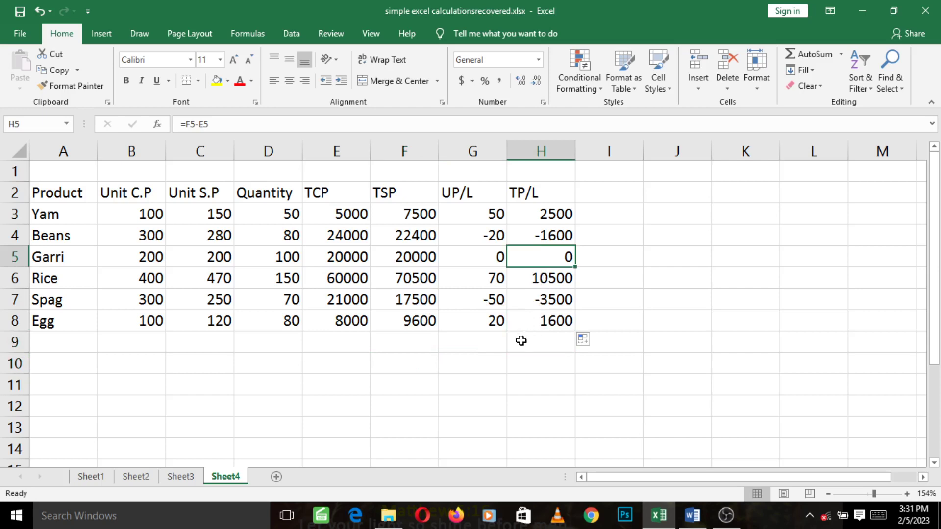
click(480, 340)
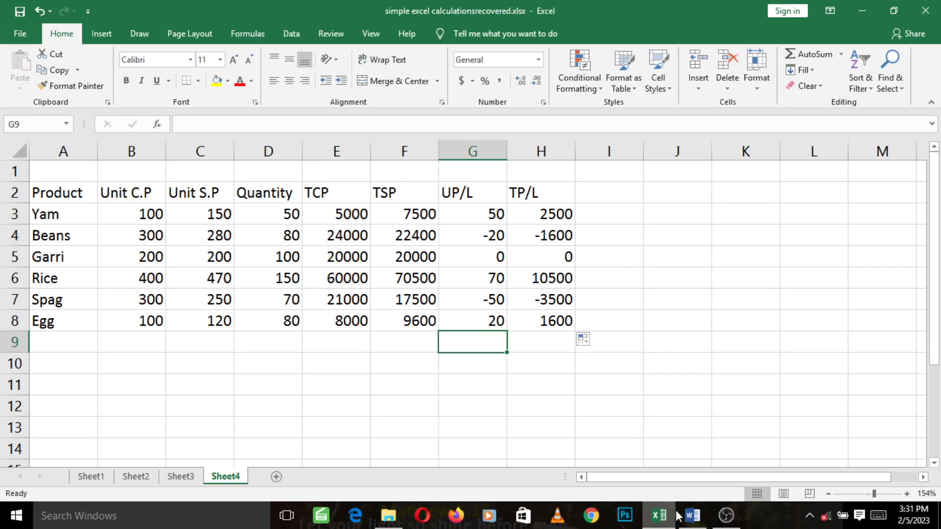
Bring the Word assignment to the front and minimize the Excel workbook
click(693, 515)
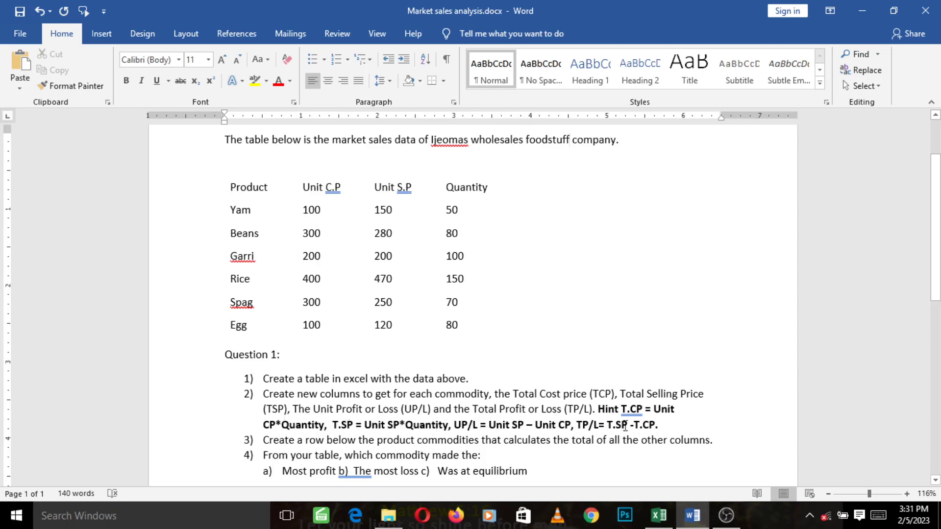
click(659, 516)
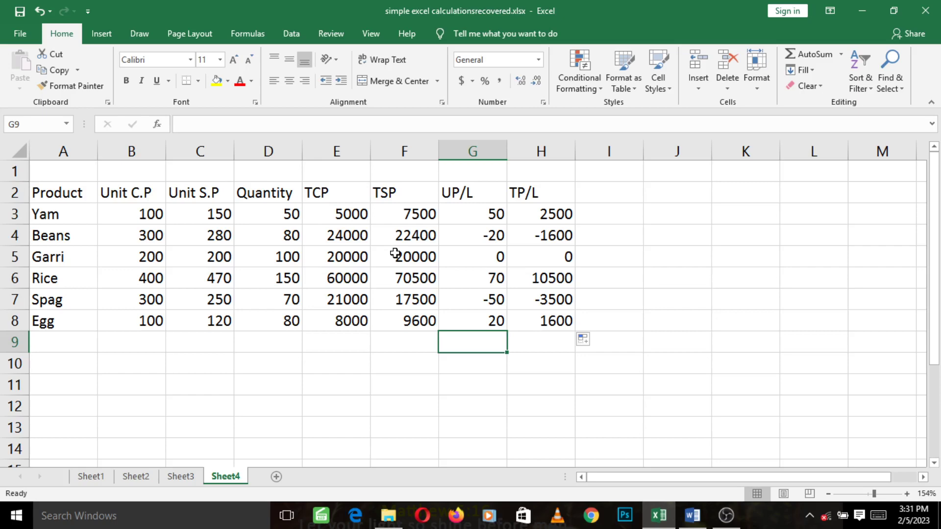
click(665, 517)
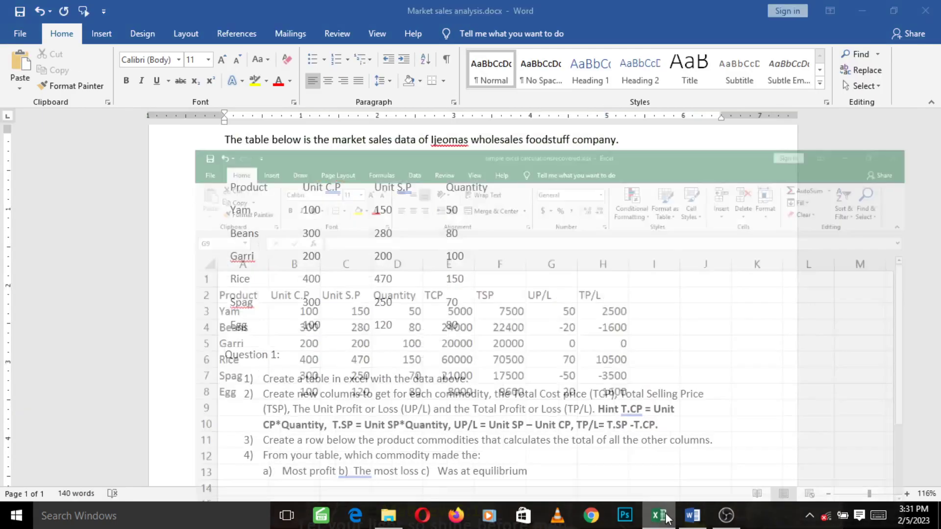